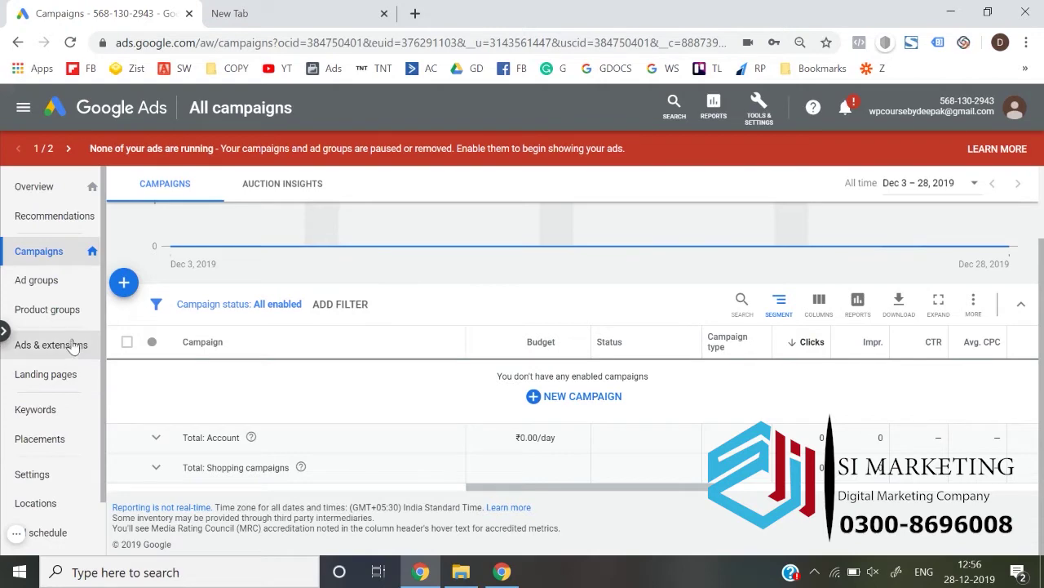
Step: View the ads list with its ad status filter set to All, and return to the campaigns list
click(51, 345)
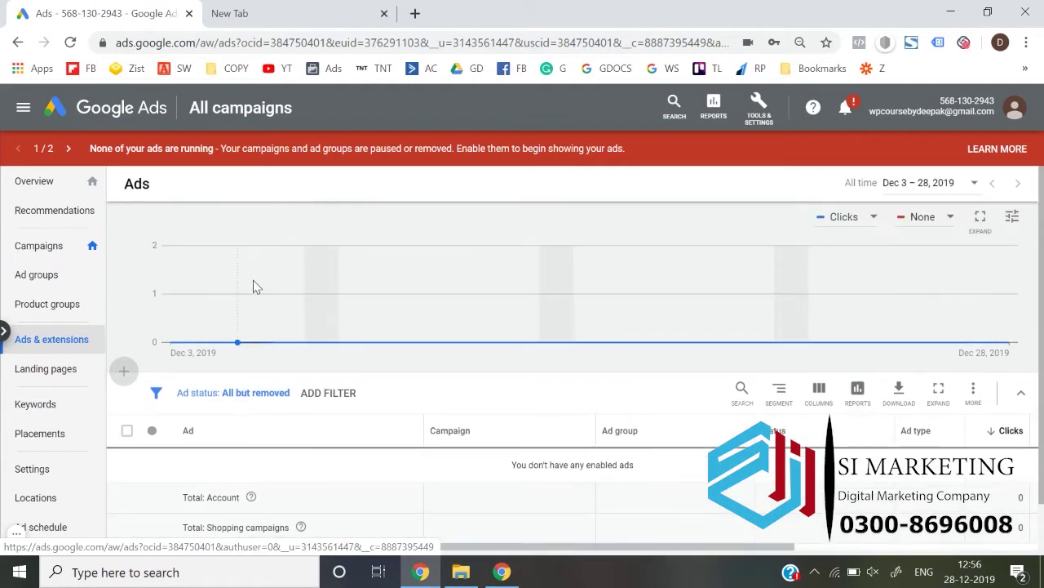
click(254, 404)
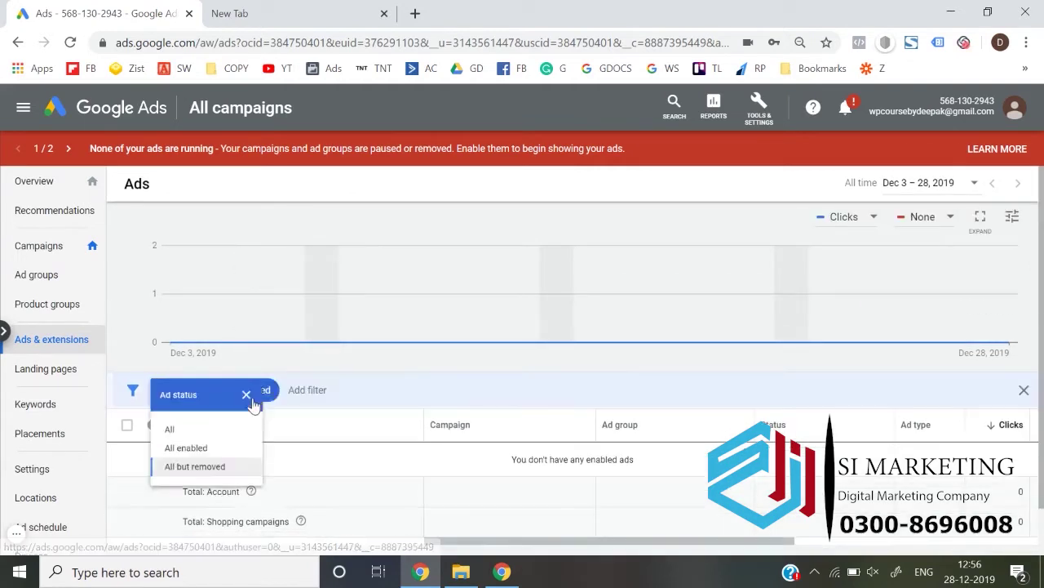
click(234, 440)
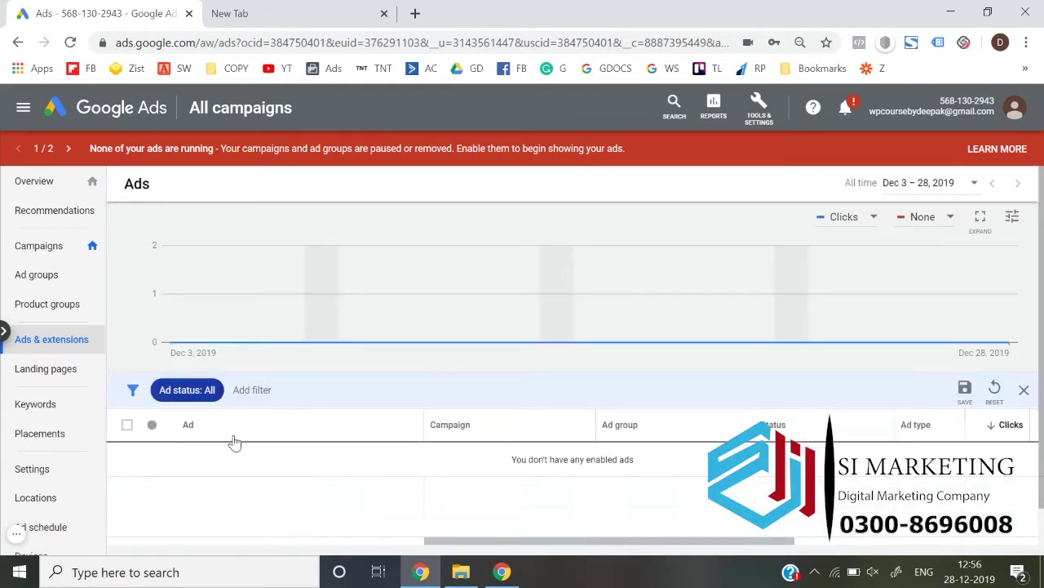
scroll(234, 439, down, 2)
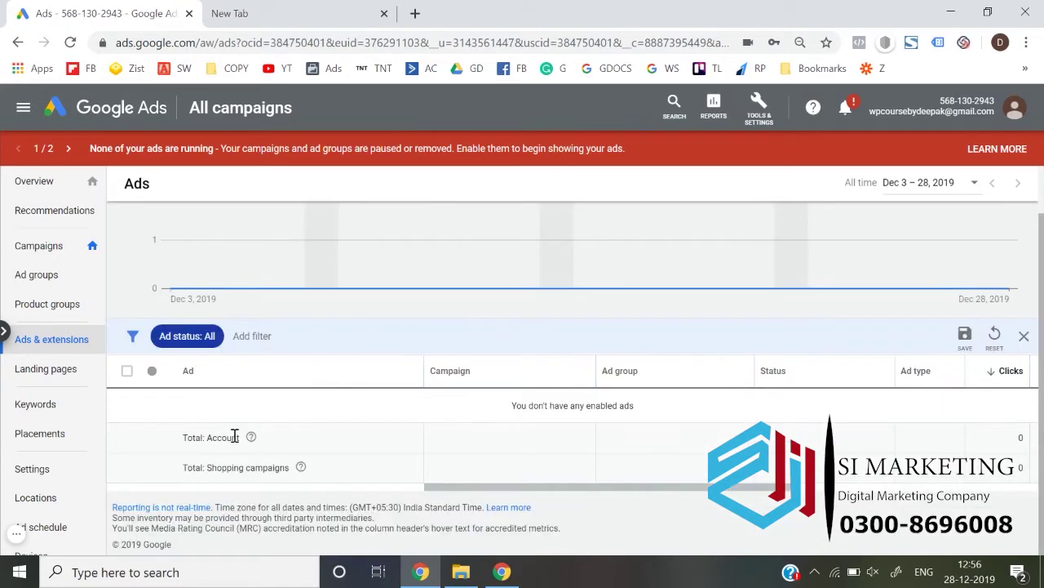
scroll(233, 438, up, 2)
click(125, 122)
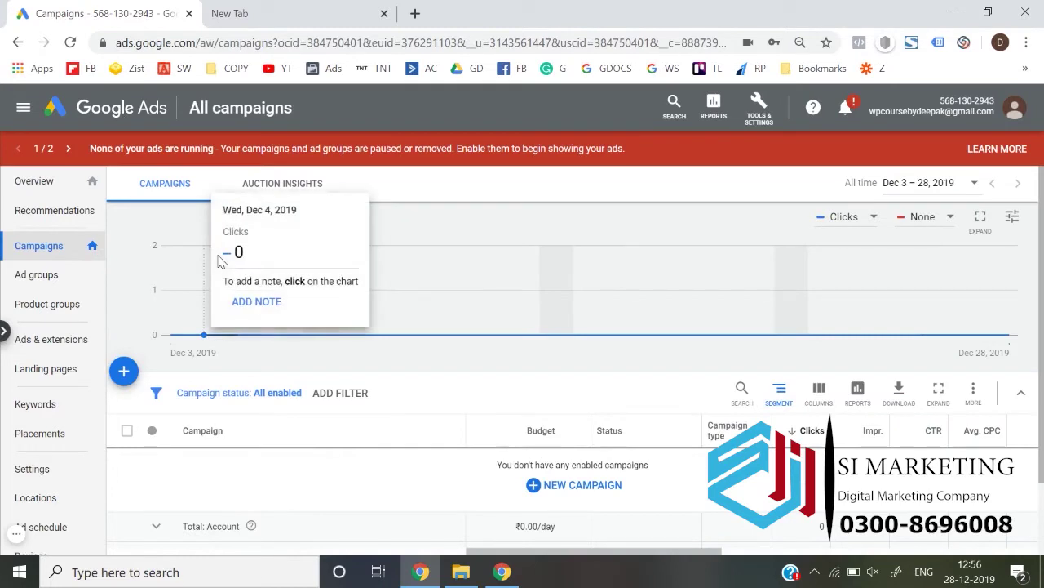
click(124, 373)
click(221, 424)
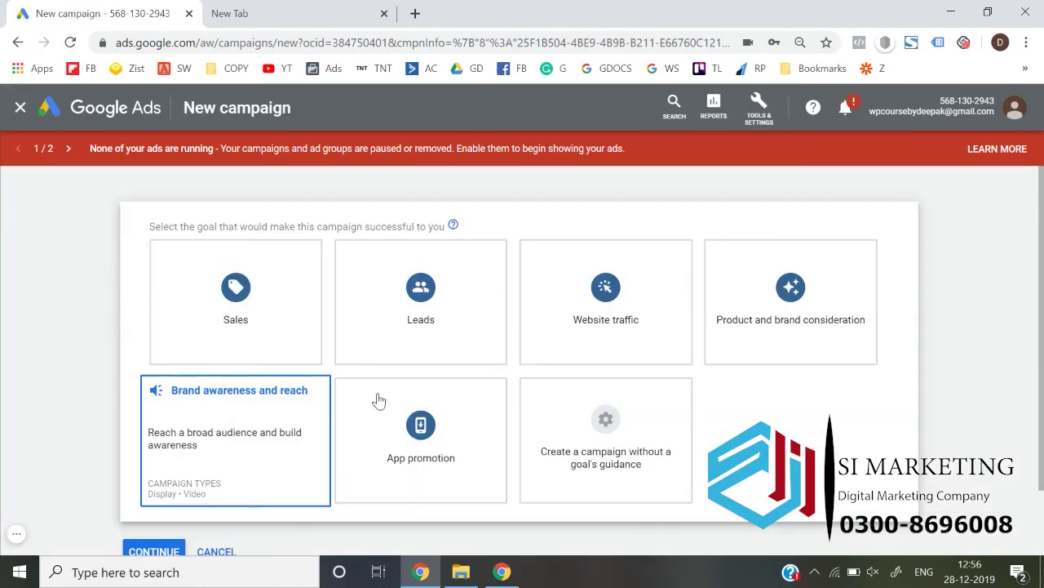
click(633, 445)
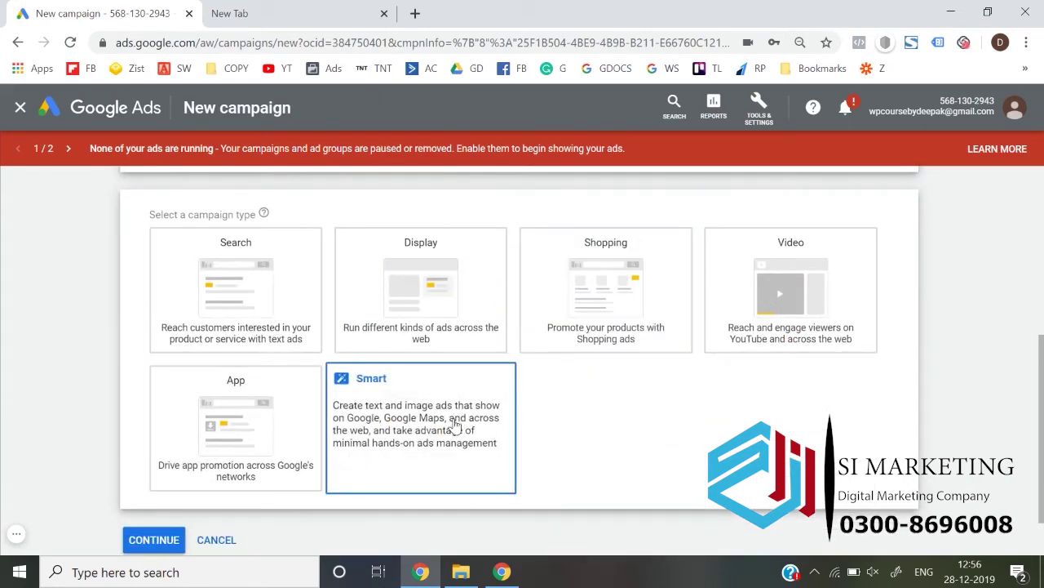
click(237, 285)
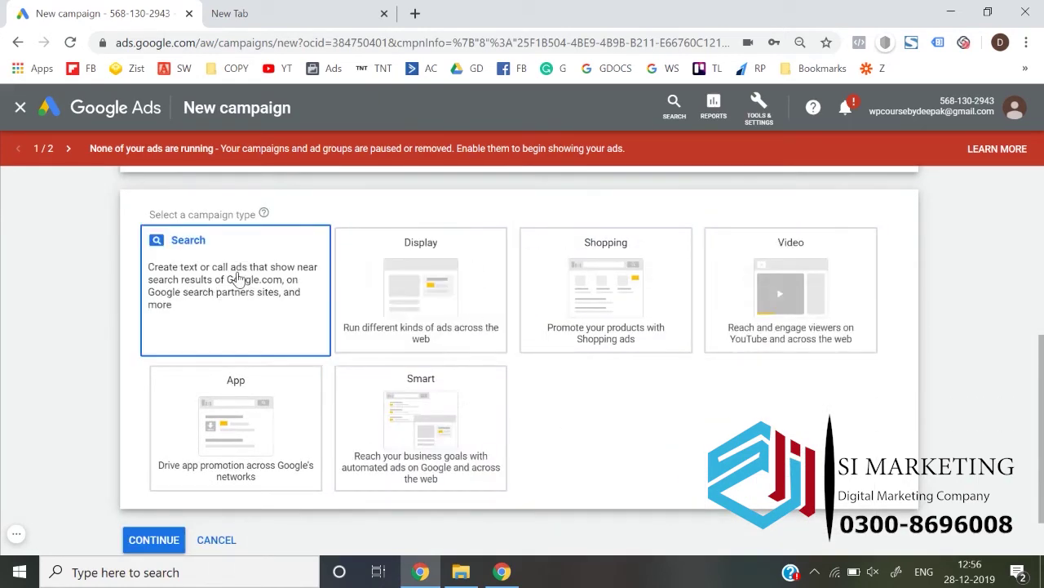
click(166, 533)
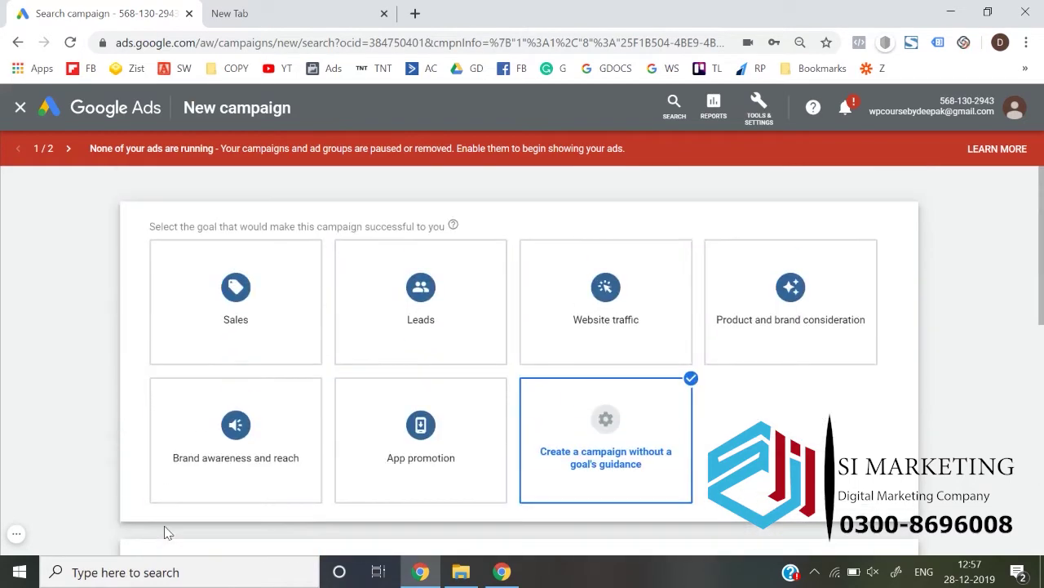
scroll(164, 533, down, 5)
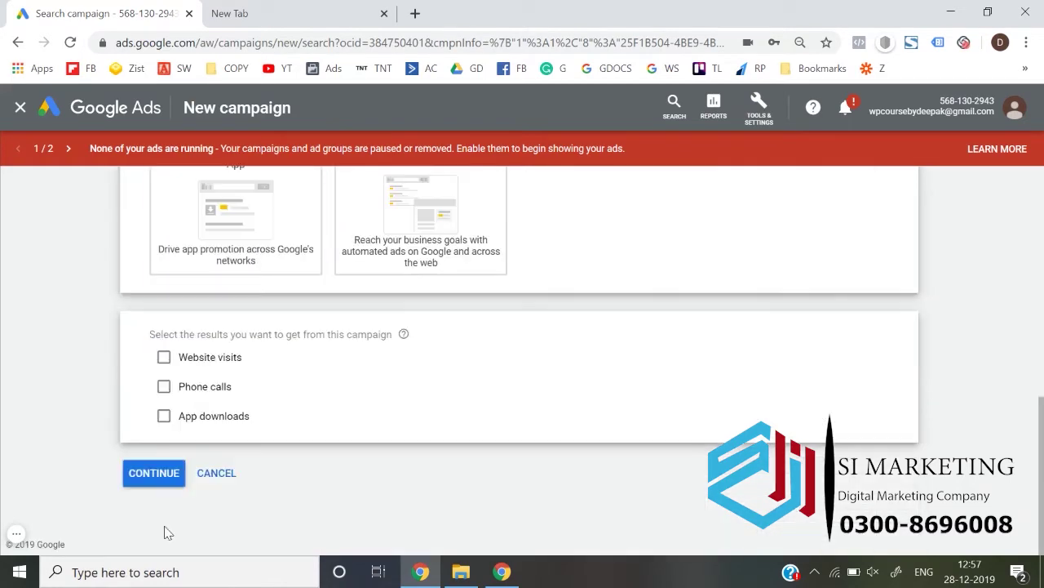
click(144, 481)
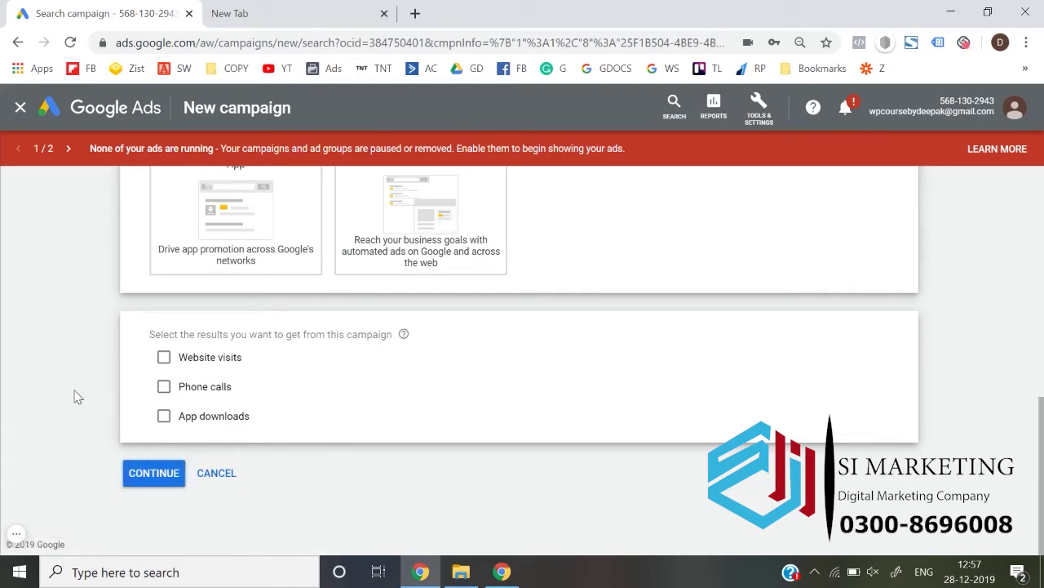
scroll(74, 396, up, 5)
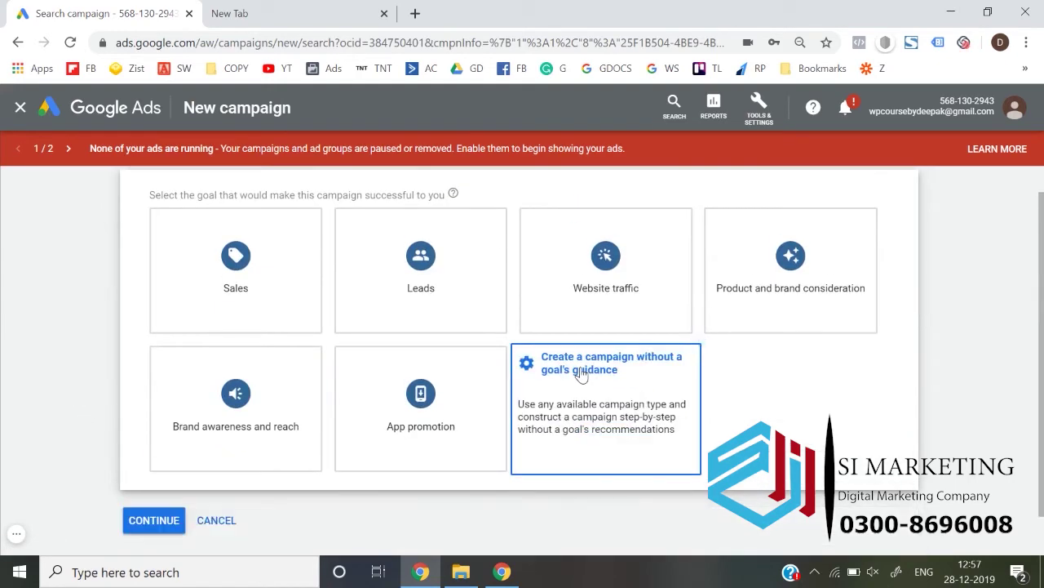
scroll(581, 374, down, 2)
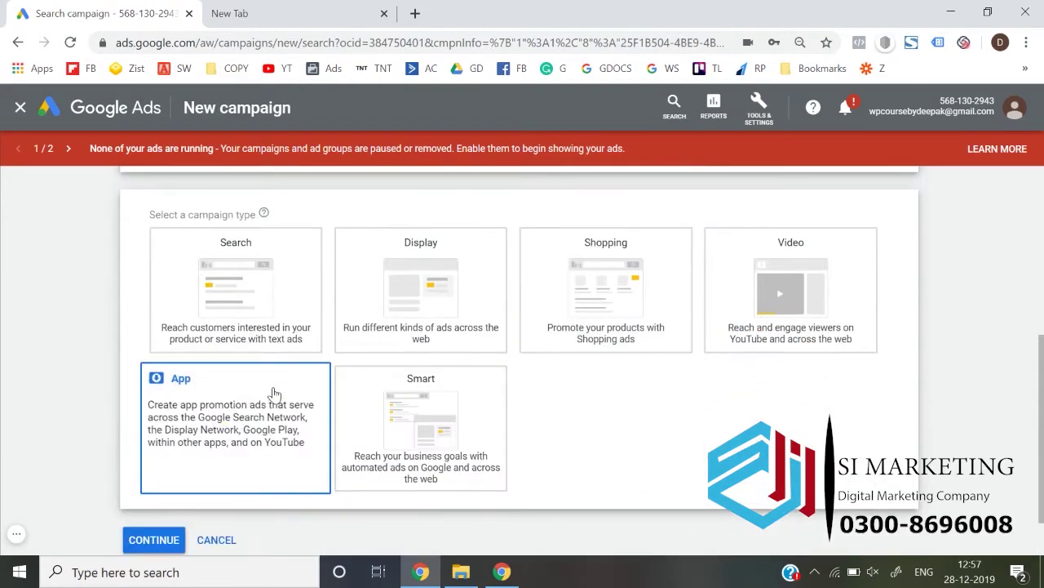
click(240, 264)
scroll(240, 264, down, 3)
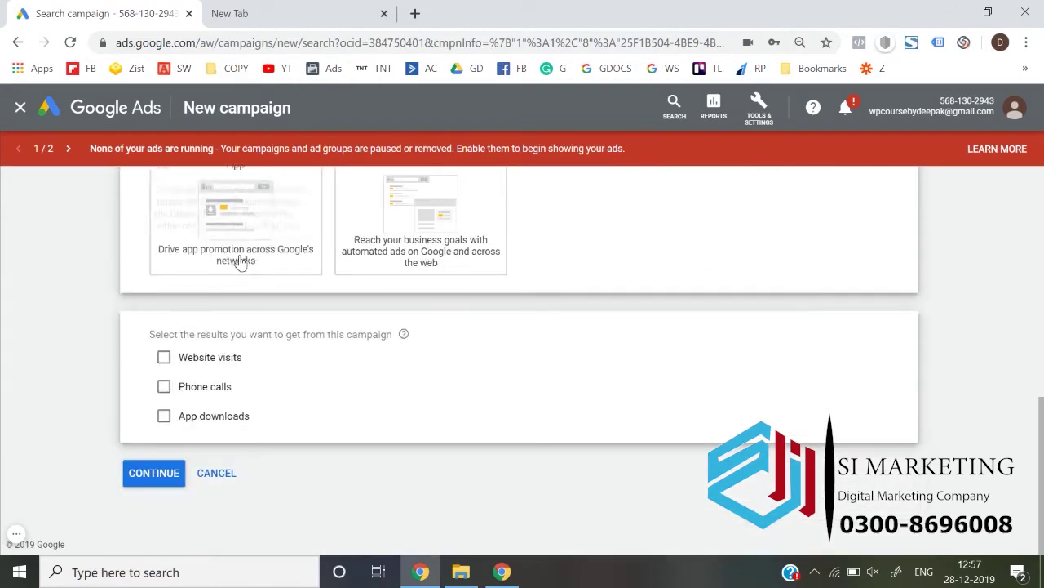
click(155, 475)
click(217, 357)
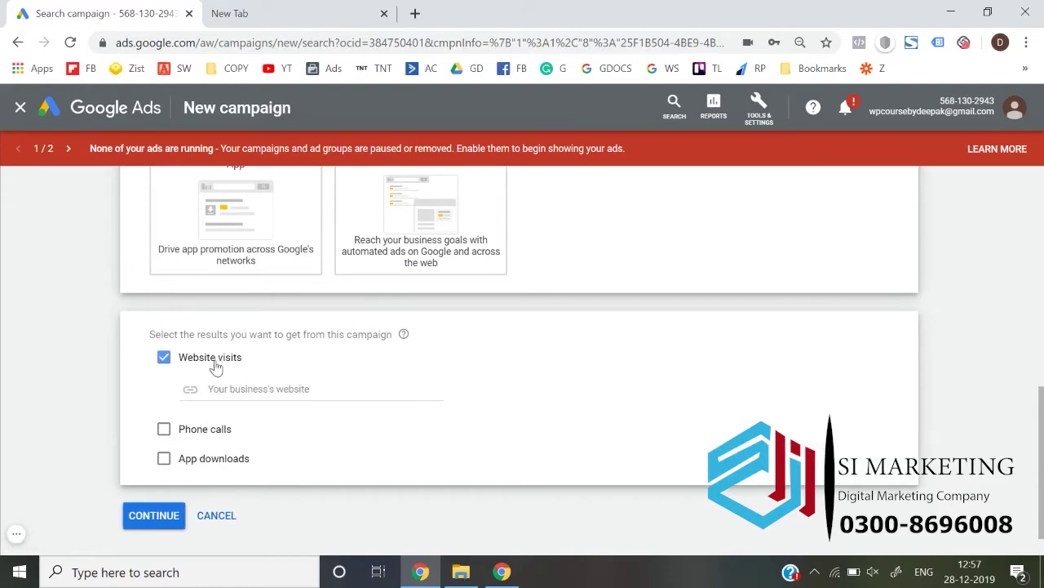
click(156, 523)
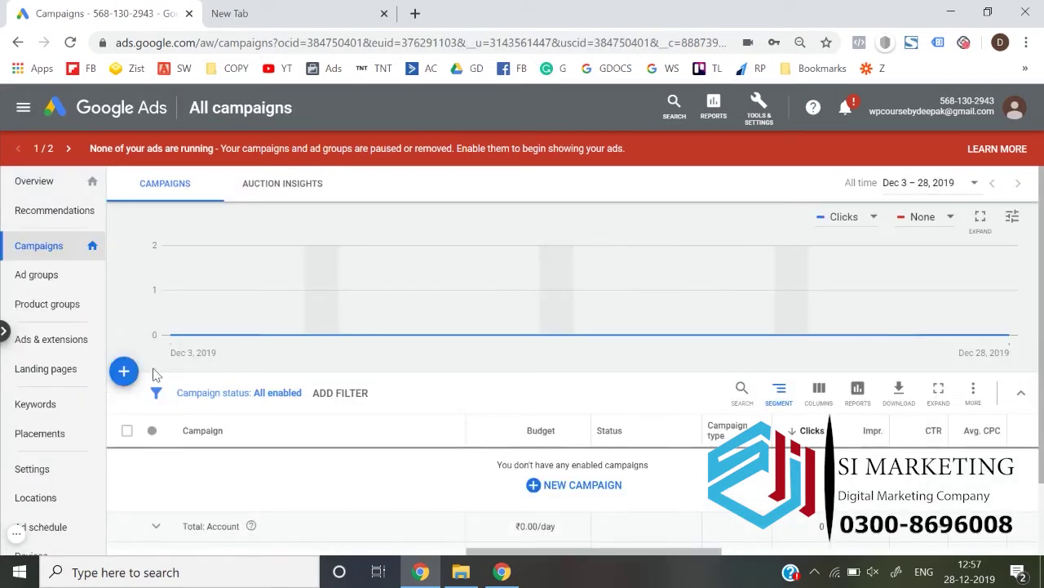
Step: Start a new Search campaign without a goal's guidance and continue to its campaign settings
click(125, 374)
click(226, 427)
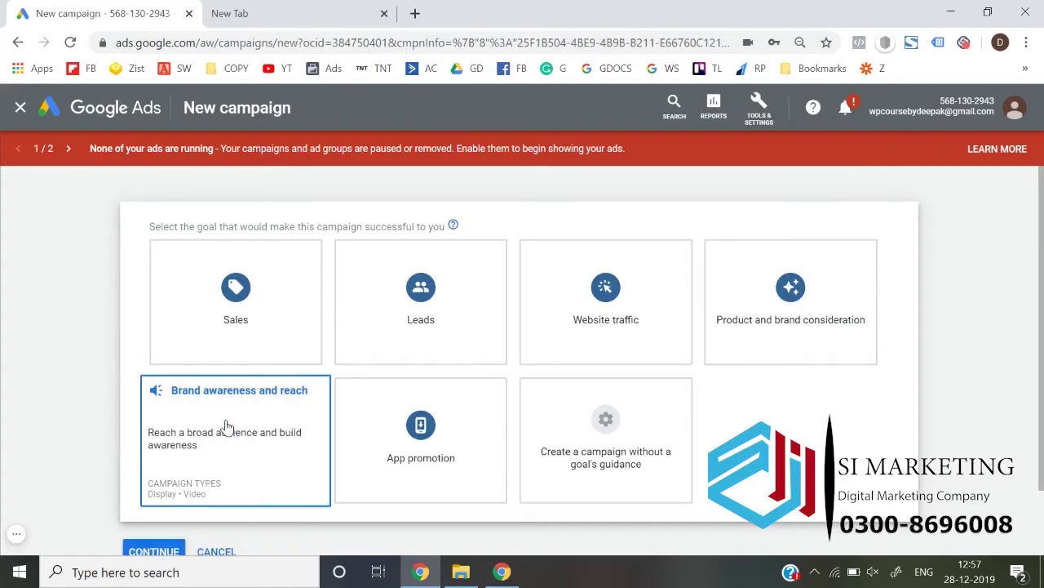
click(533, 423)
click(188, 239)
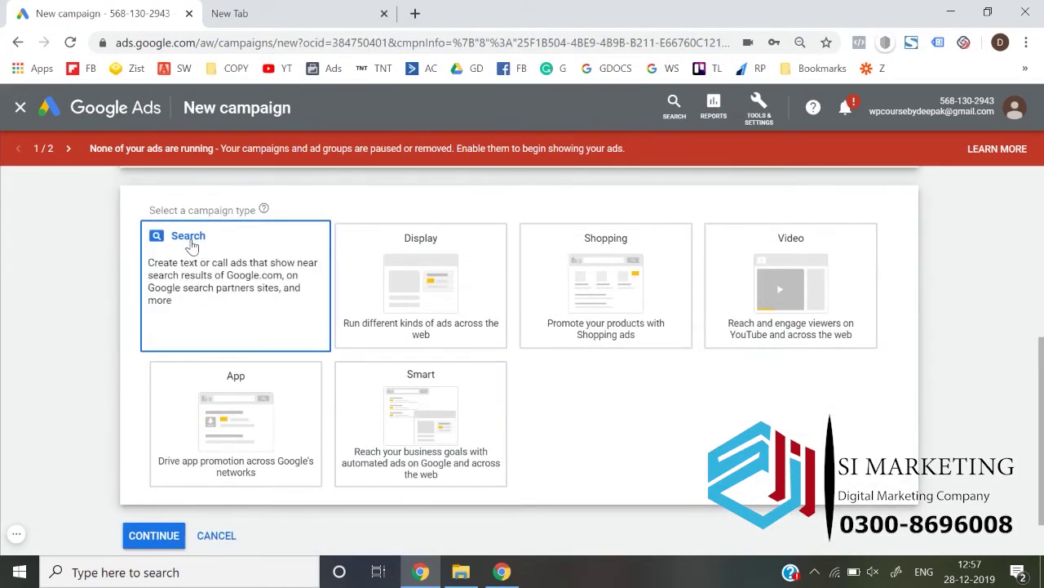
click(156, 483)
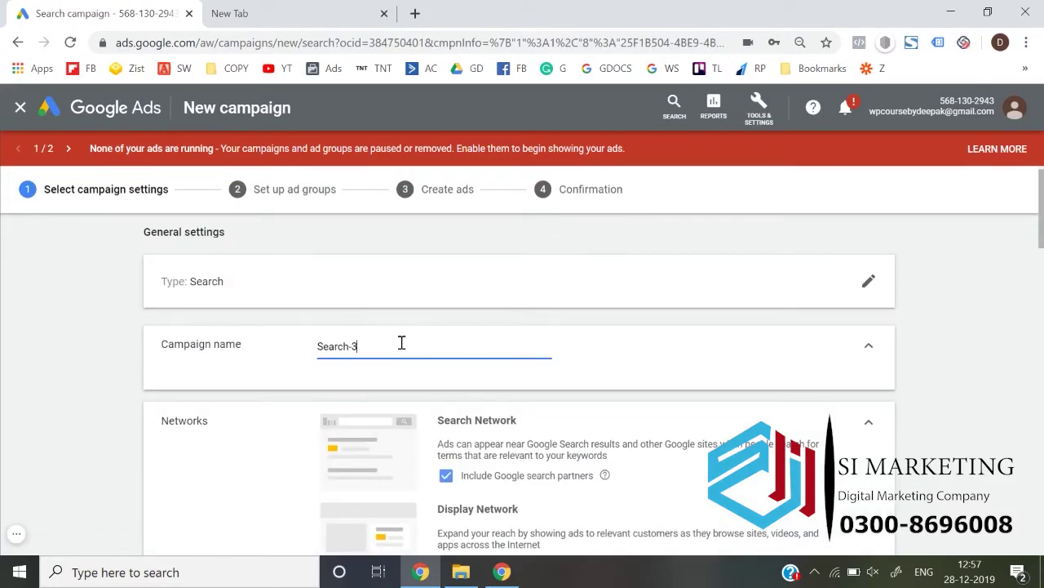
Step: Name the campaign "Searct test" and exclude Google search partners and the Google Display Network
triple_click(402, 343)
text(Searct test)
scroll(401, 347, down, 3)
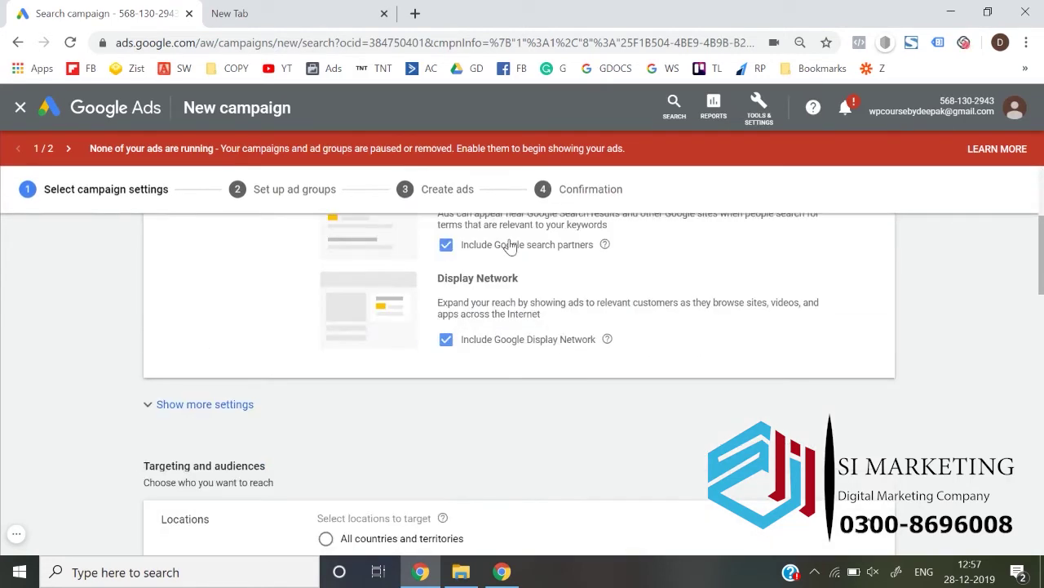
click(510, 246)
click(504, 349)
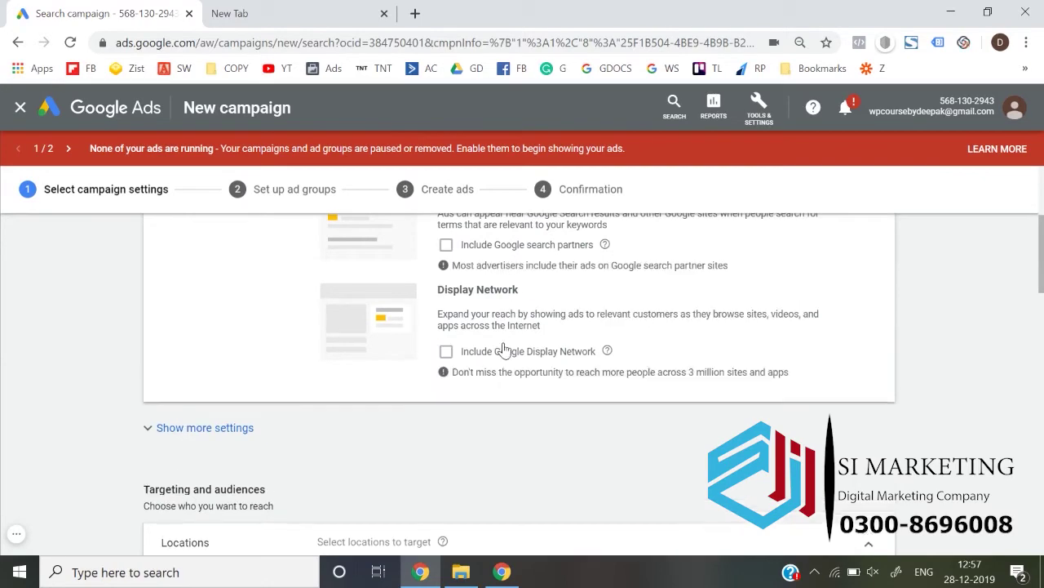
Step: Expand the additional general settings and set the campaign's average daily budget to ₹1000
click(204, 427)
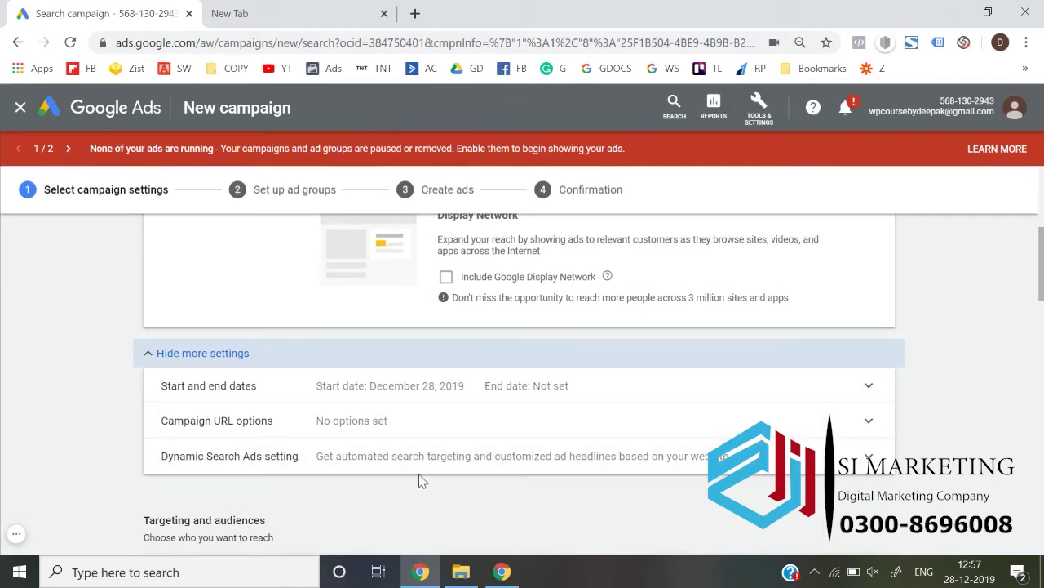
scroll(426, 465, down, 3)
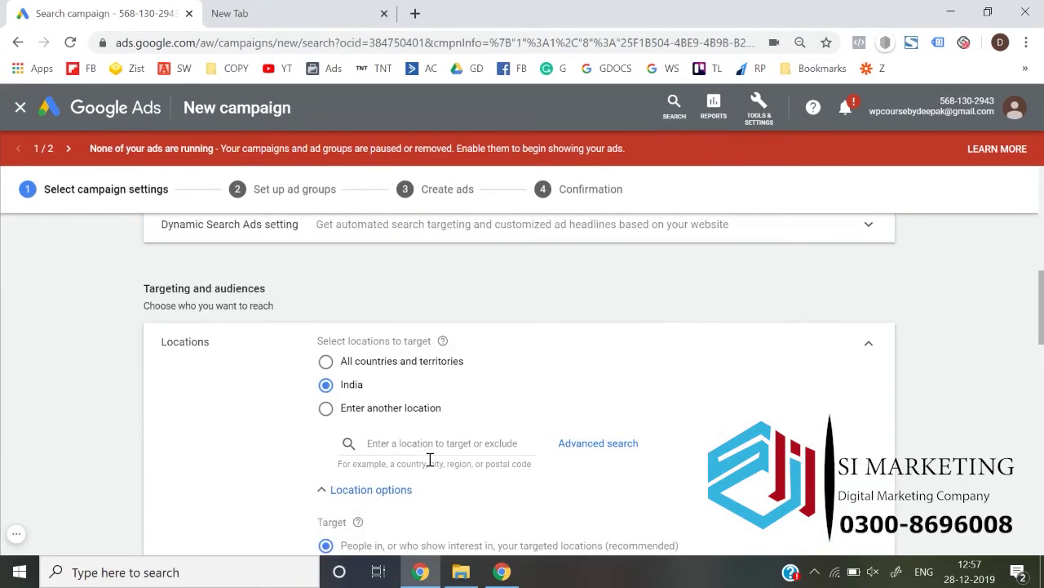
scroll(390, 421, down, 6)
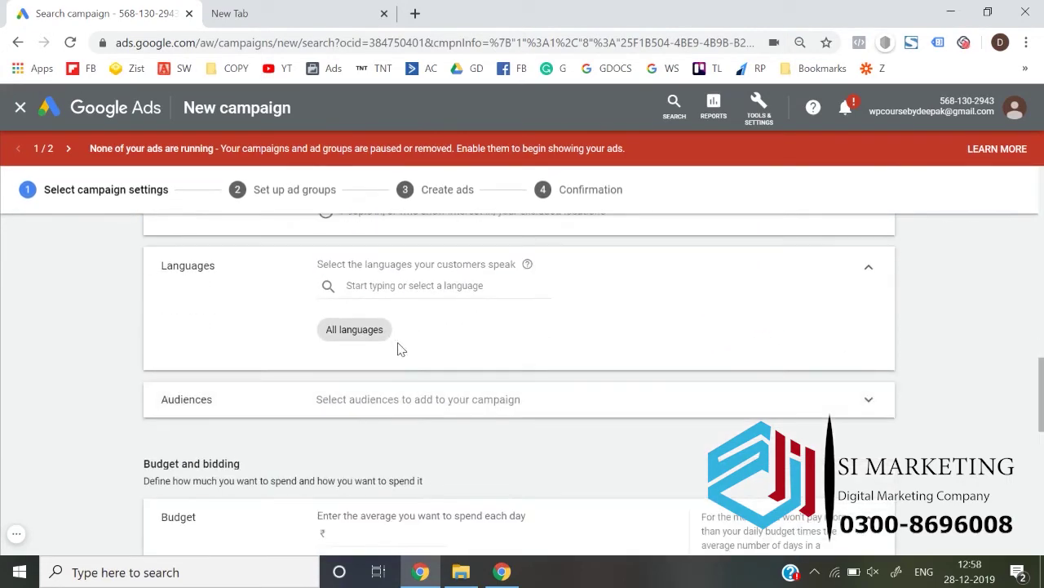
scroll(400, 350, down, 2)
scroll(446, 250, up, 1)
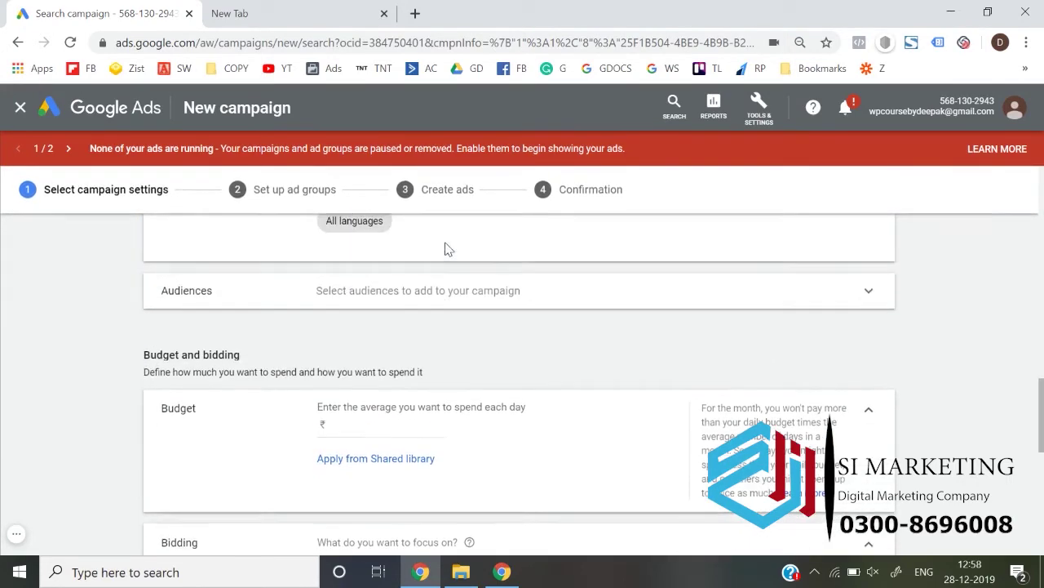
click(378, 426)
text(1000)
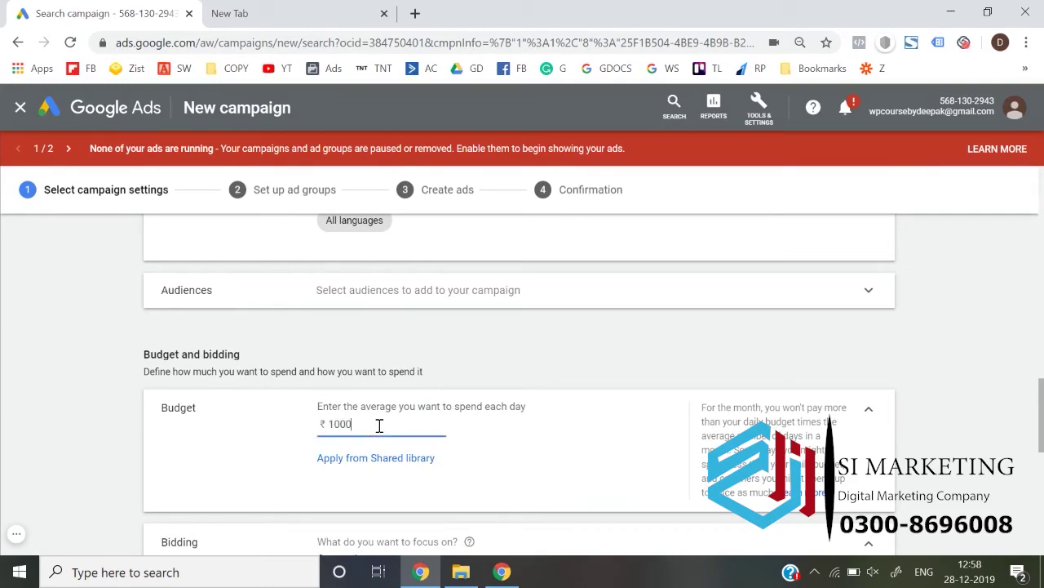
click(117, 403)
Step: Set the bidding focus to Clicks and directly select the Manual CPC bid strategy with Enhanced CPC turned off
scroll(117, 403, down, 4)
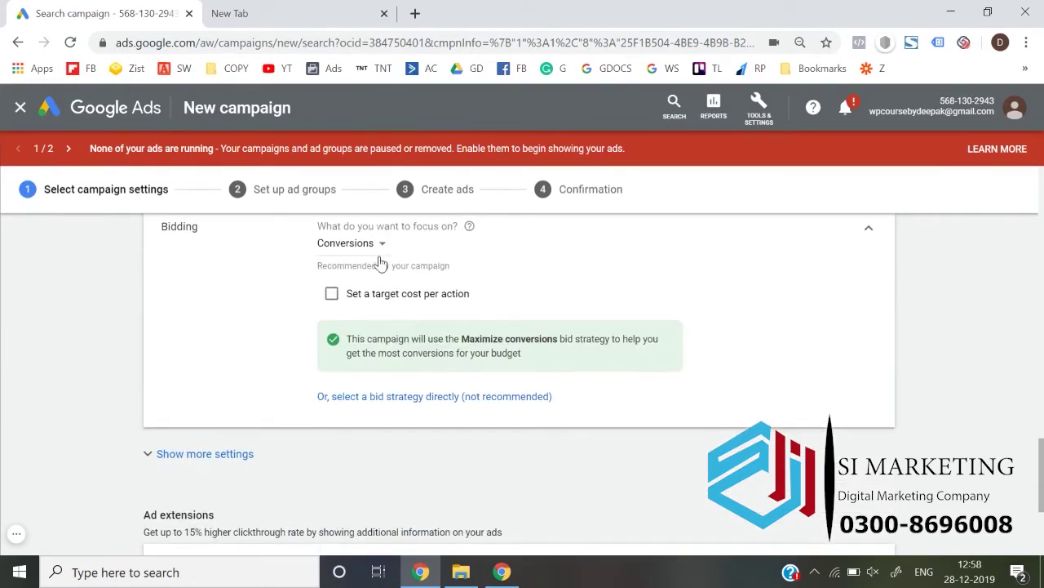
click(380, 245)
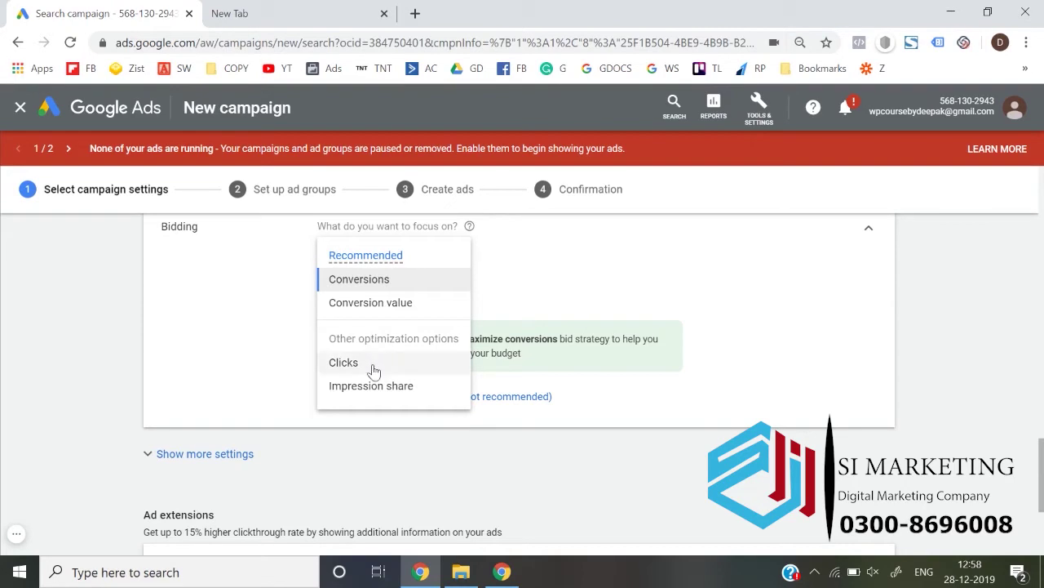
click(344, 362)
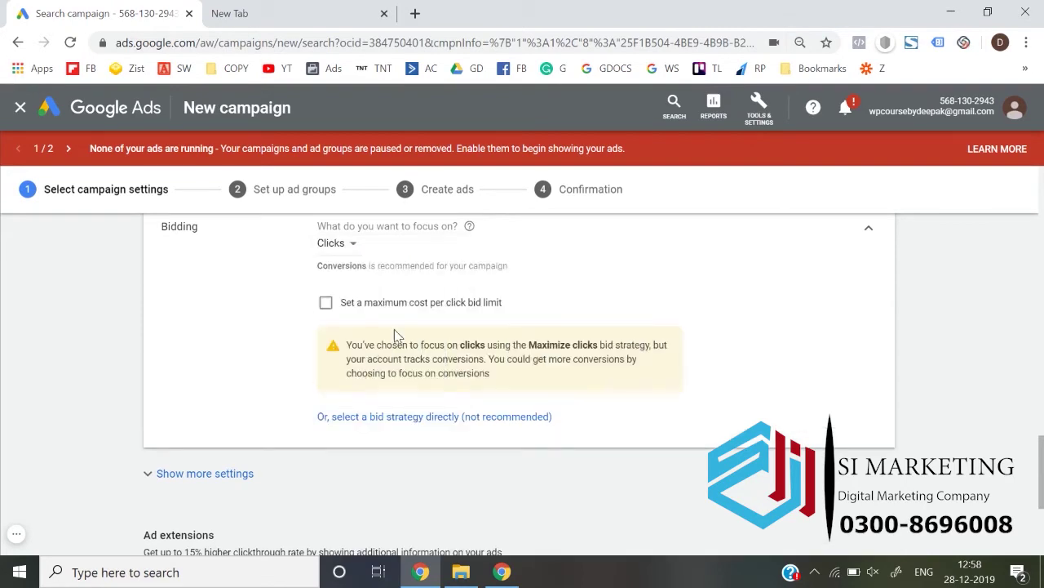
click(444, 443)
triple_click(418, 294)
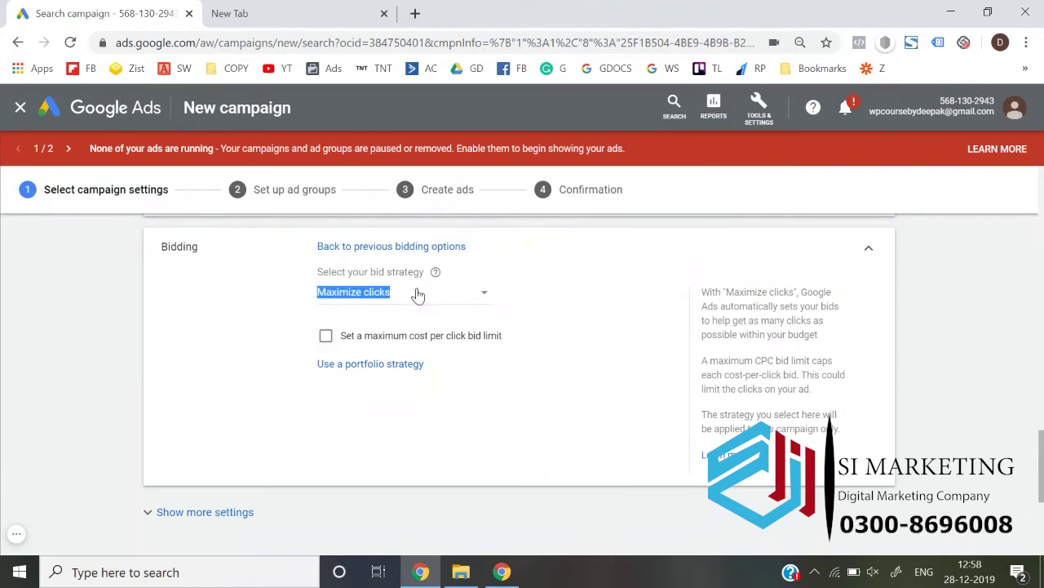
click(417, 293)
click(374, 518)
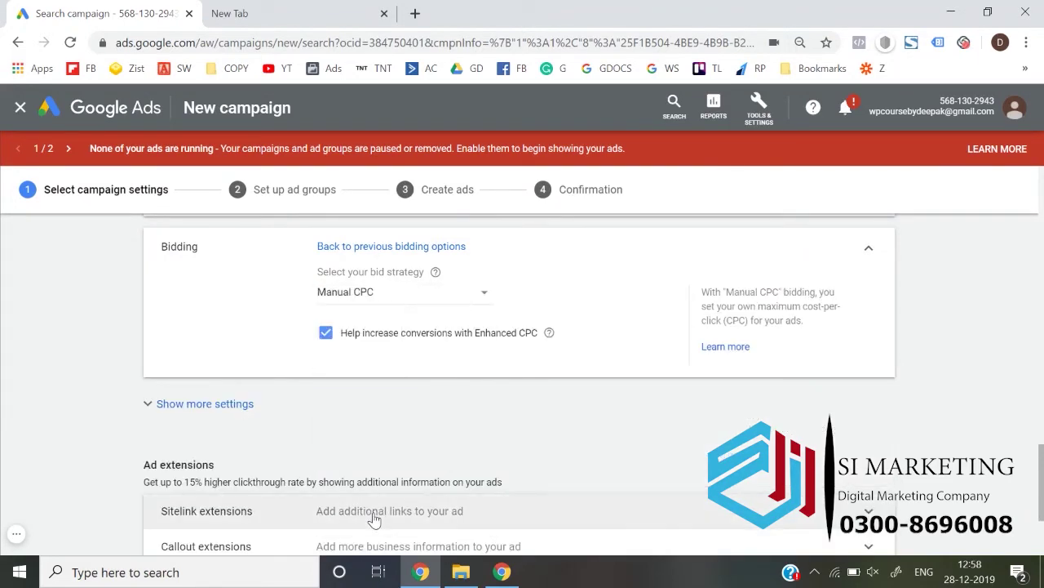
click(331, 333)
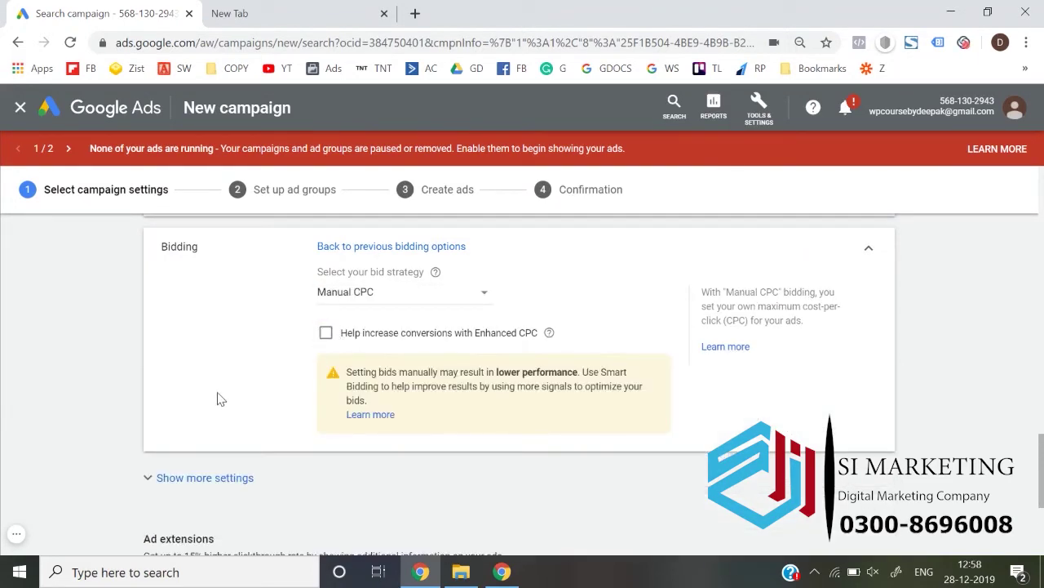
Step: Expand the additional settings below bidding and add message extensions to the campaign's ad extension types
click(196, 480)
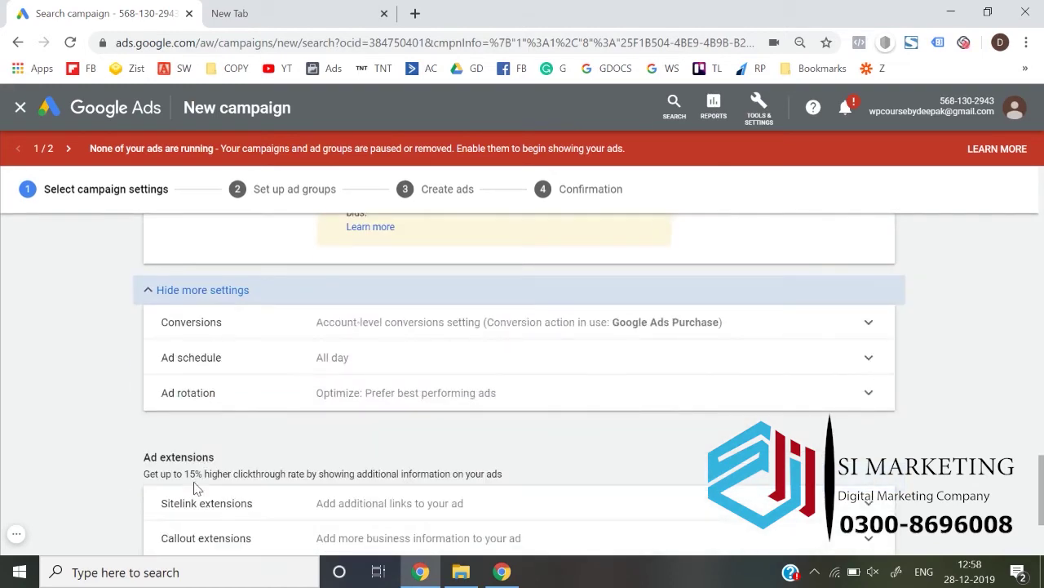
scroll(373, 368, down, 2)
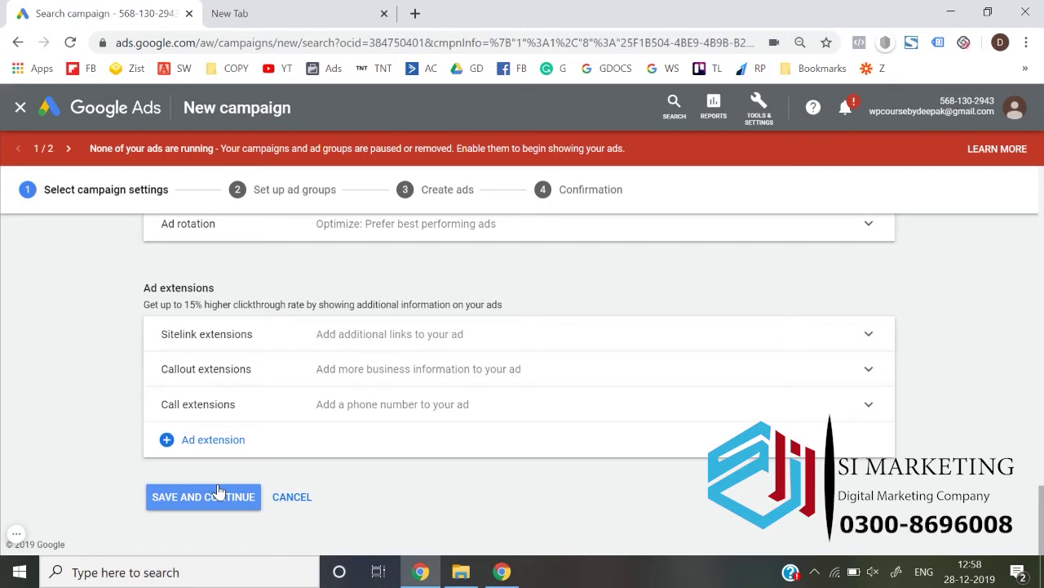
click(230, 454)
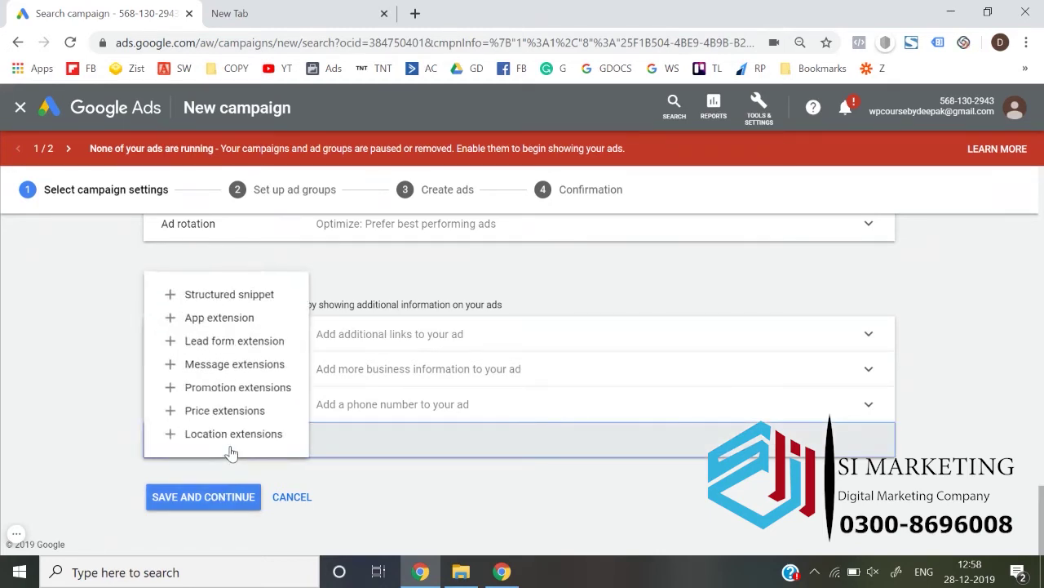
click(251, 364)
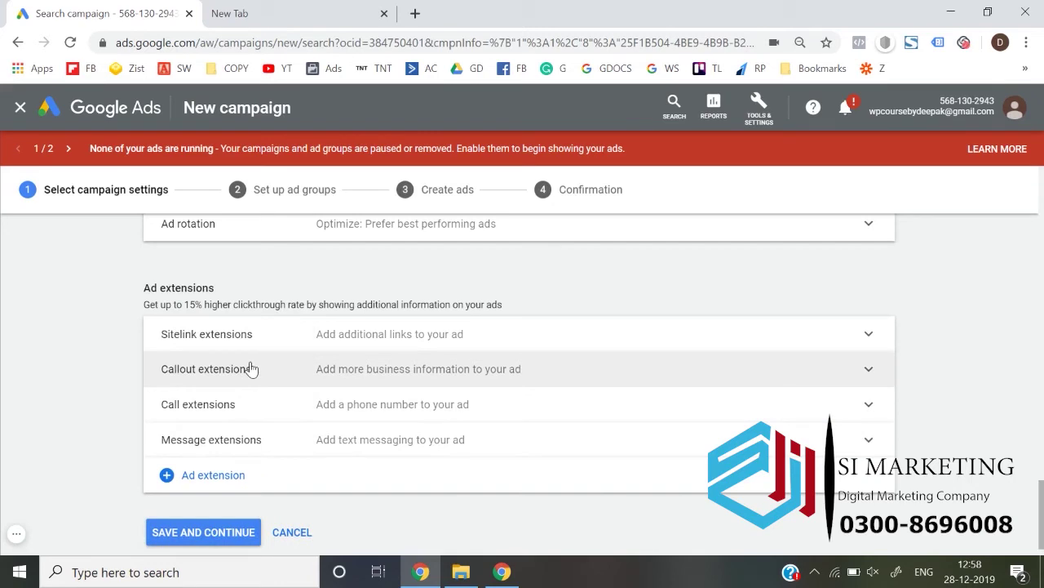
Step: Expand the message extensions section, review its options for selecting and creating extensions, and collapse it again
click(341, 439)
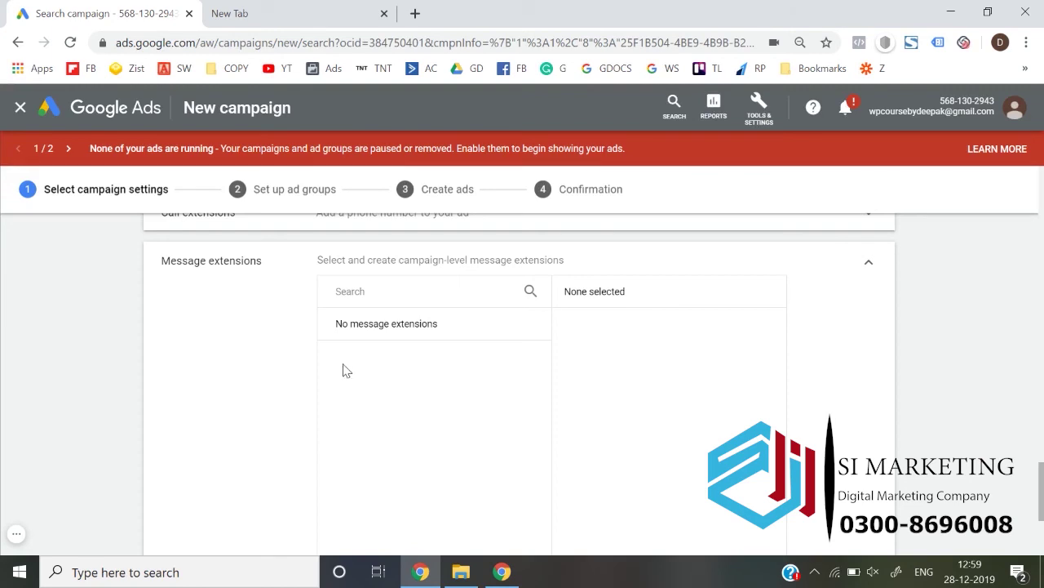
scroll(499, 327, down, 3)
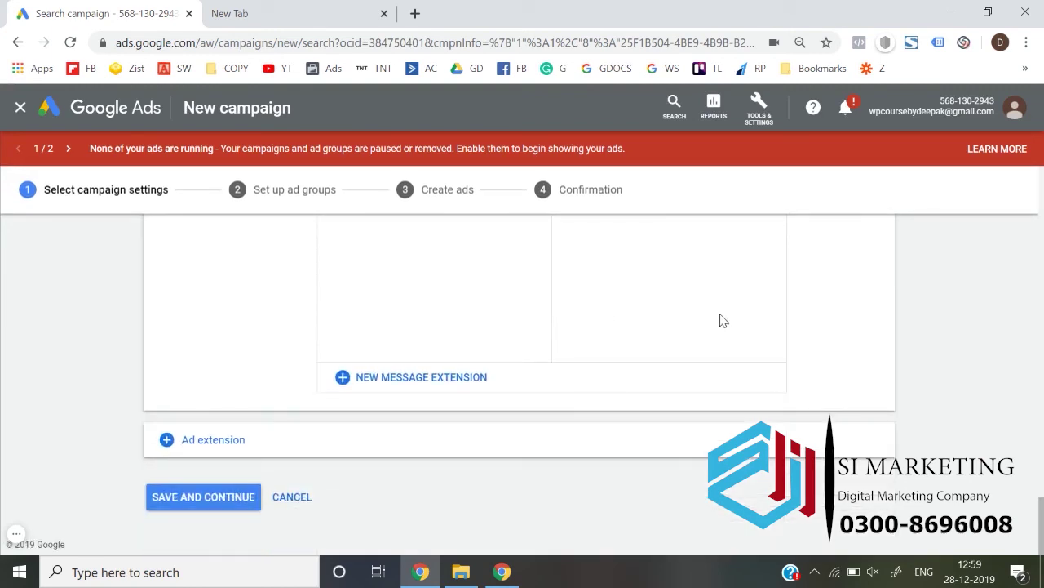
scroll(825, 338, up, 2)
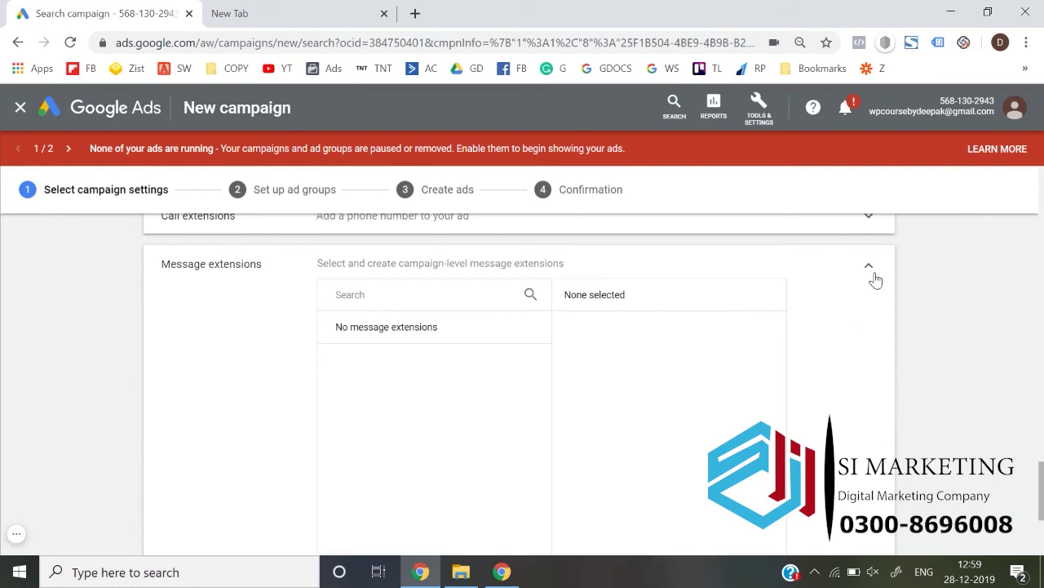
click(874, 277)
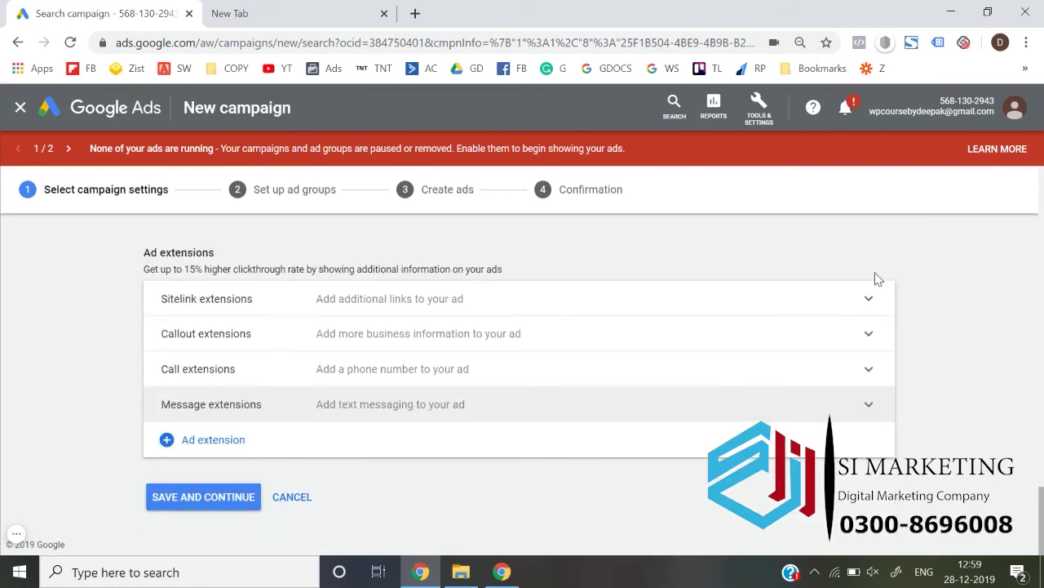
click(870, 407)
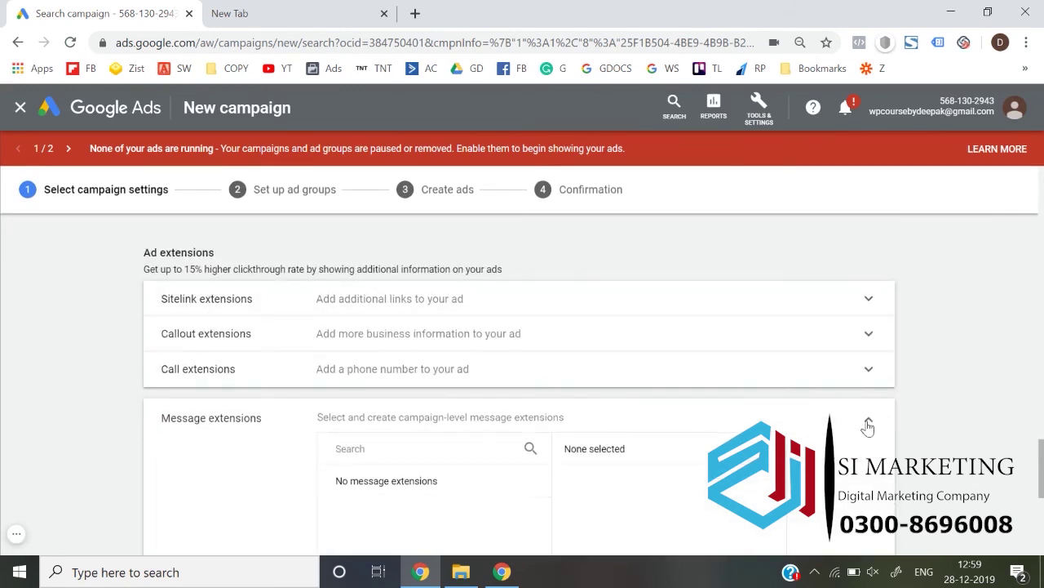
click(869, 426)
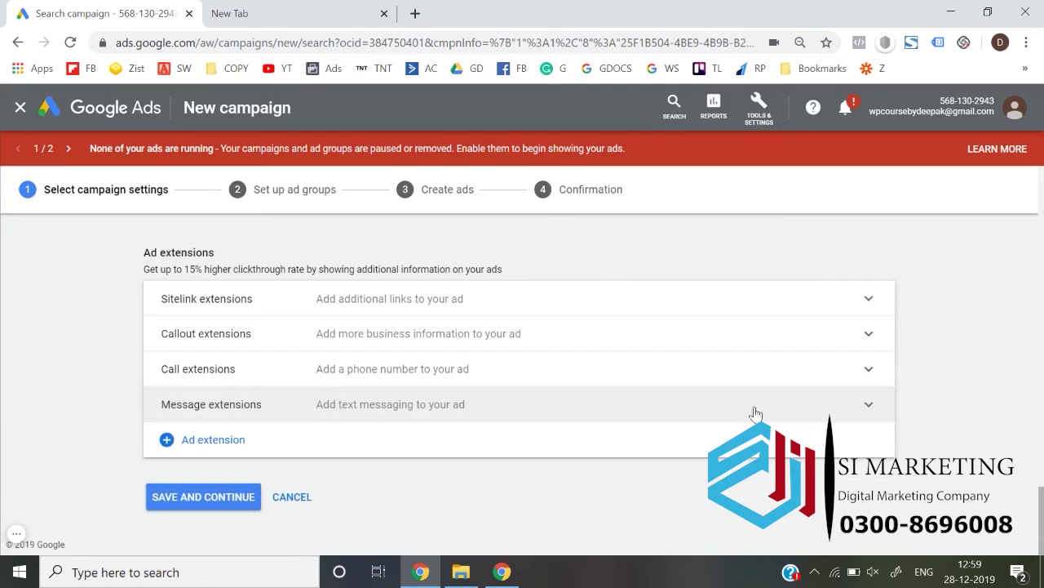
Step: Leave the new campaign without saving it and return to the Campaigns page after viewing the account Overview
click(19, 113)
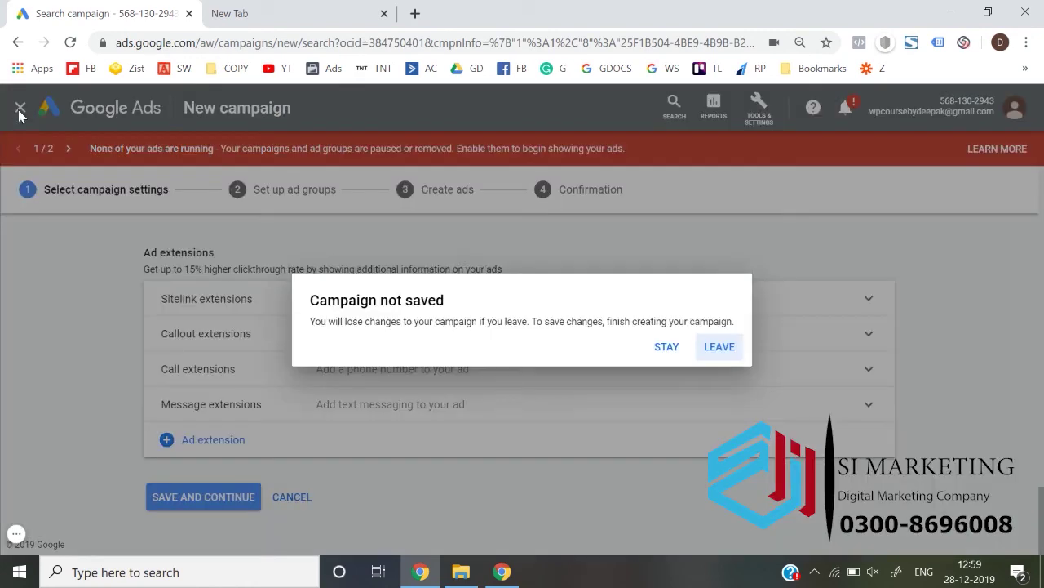
click(720, 347)
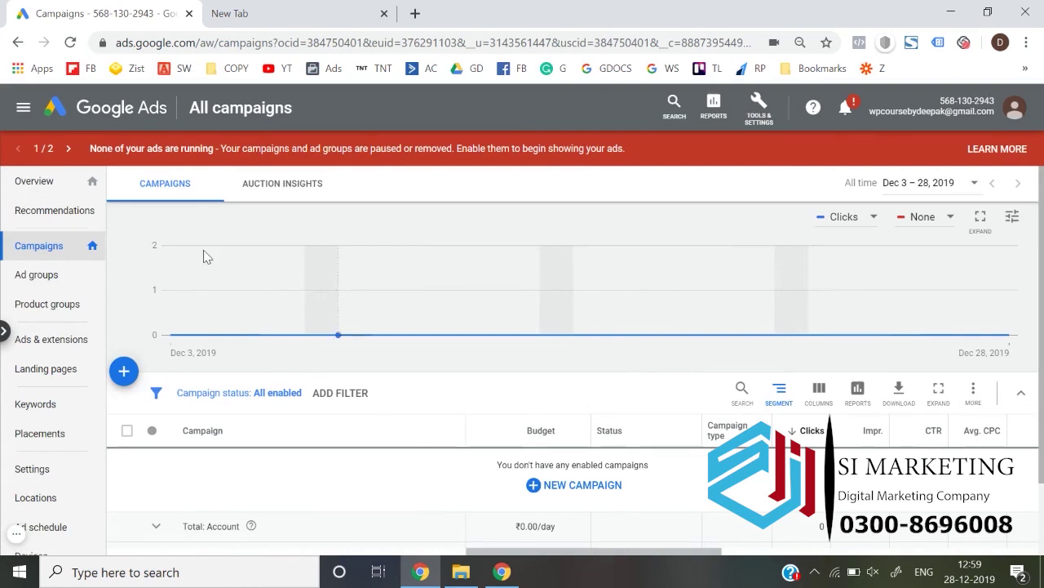
click(51, 177)
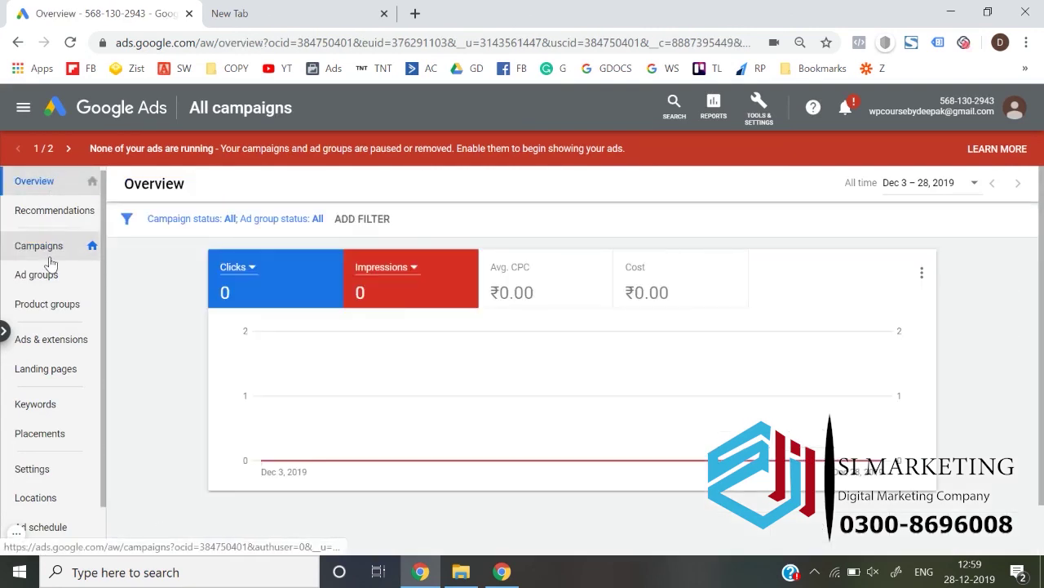
click(50, 260)
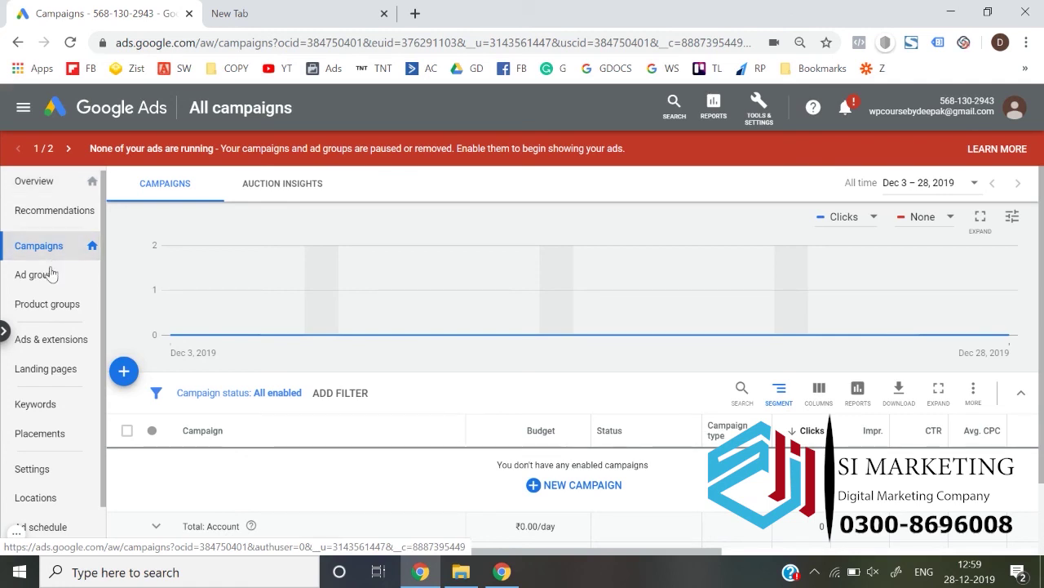
click(18, 536)
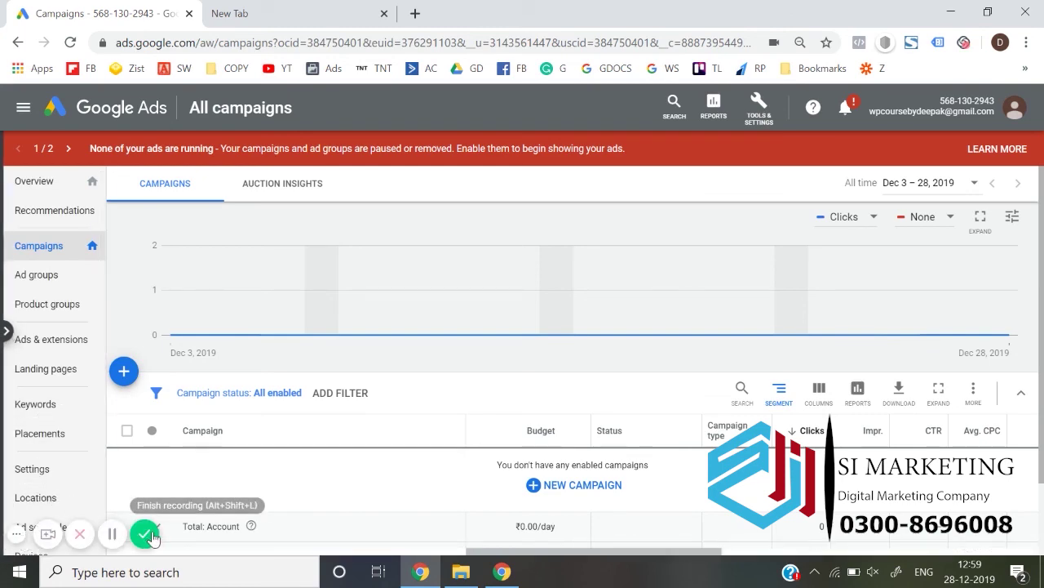